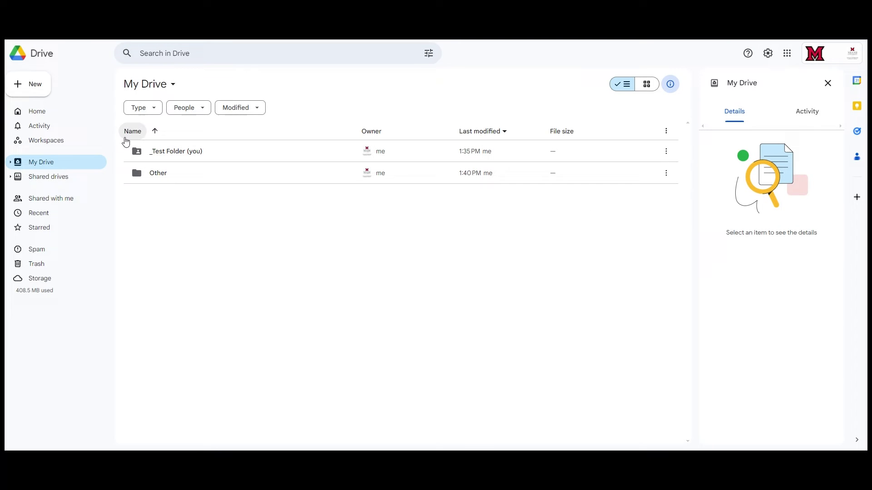
Show the Shared with me list containing _Test Folder and _Test Document 1
click(35, 203)
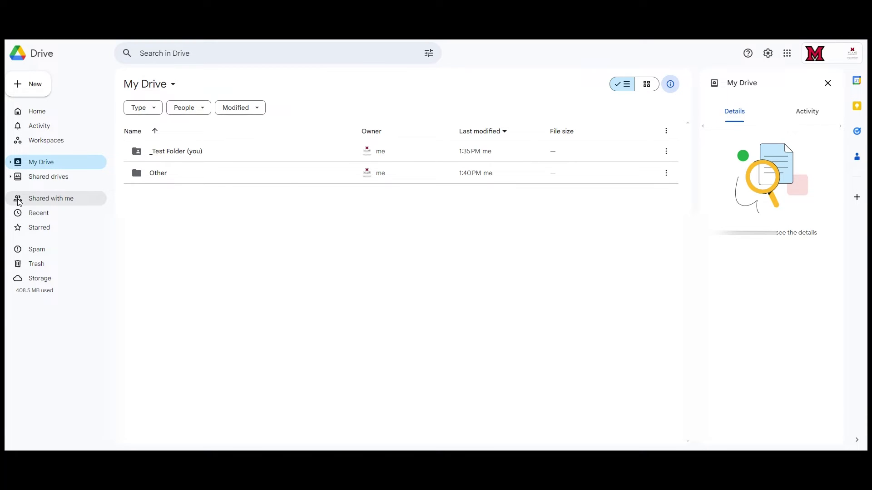
click(18, 203)
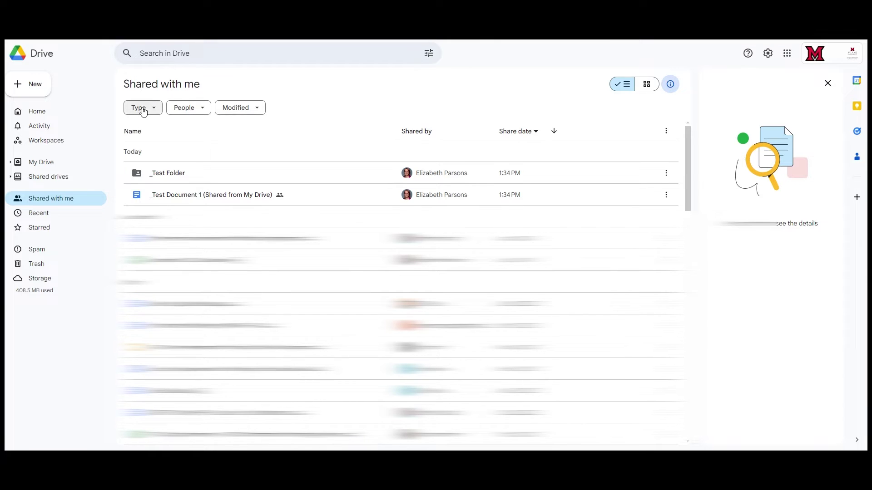
click(144, 108)
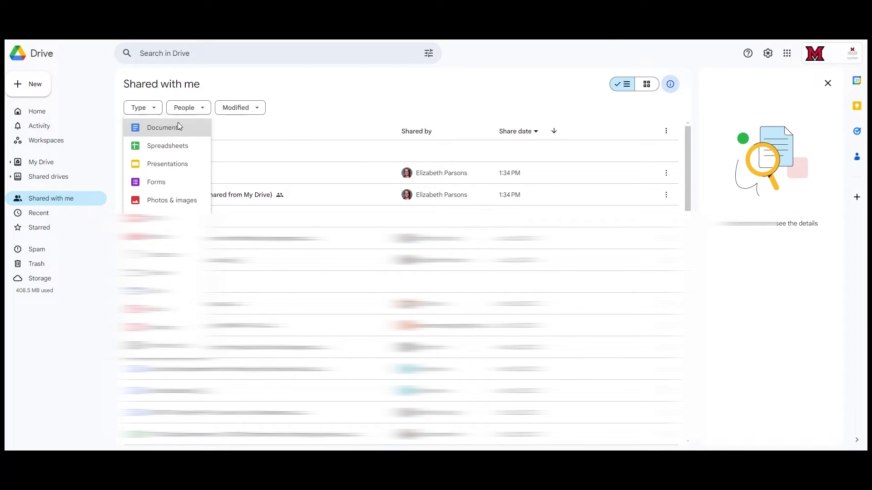
click(189, 112)
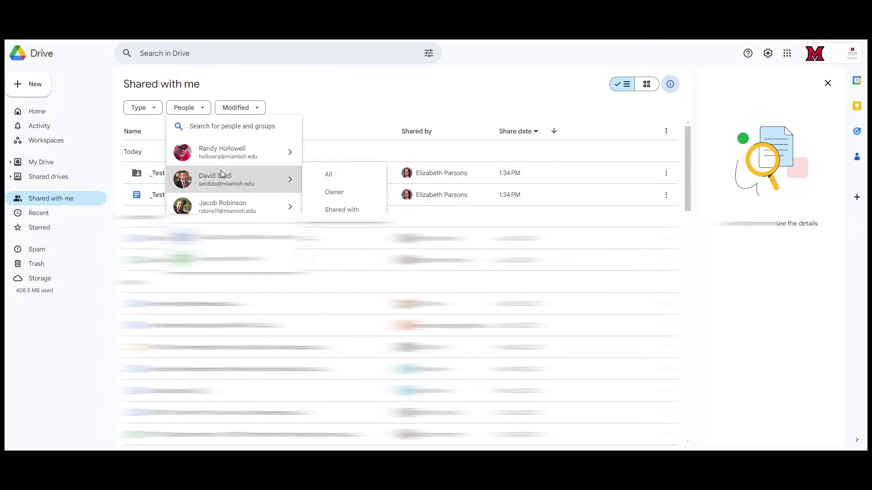
click(241, 109)
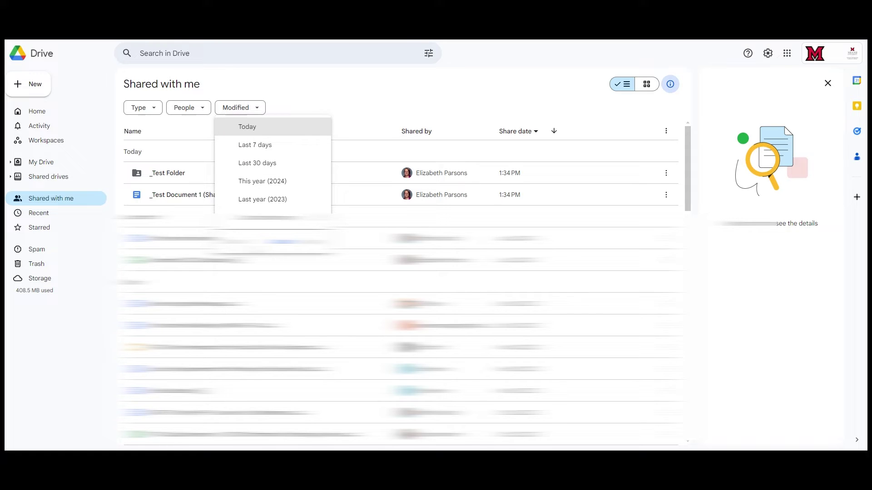
click(254, 128)
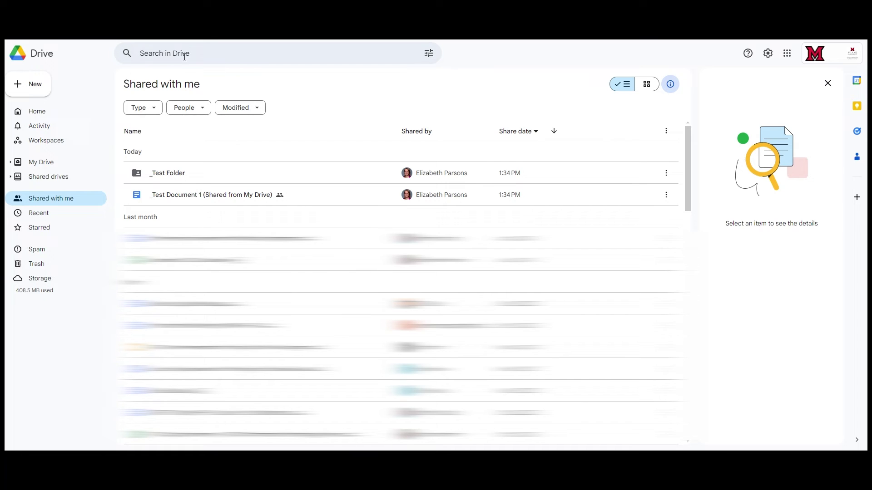
Run an advanced search anywhere for files containing 'Class roster for English 111'
click(428, 54)
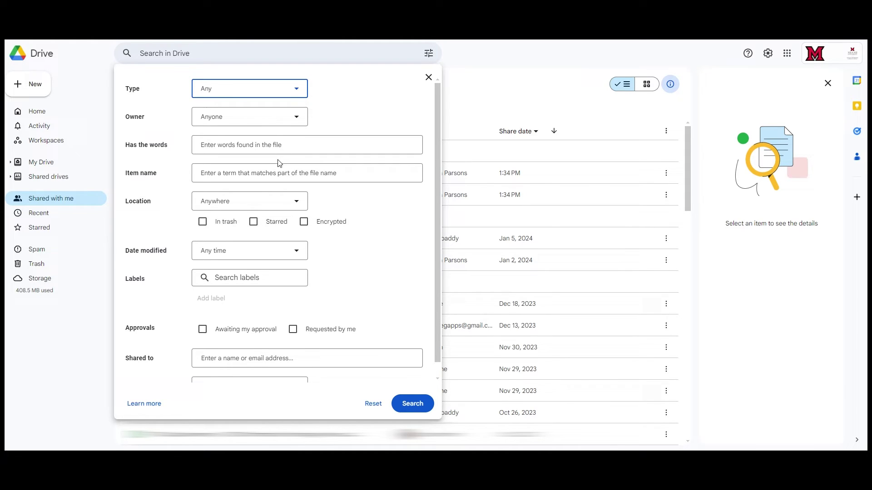
click(253, 205)
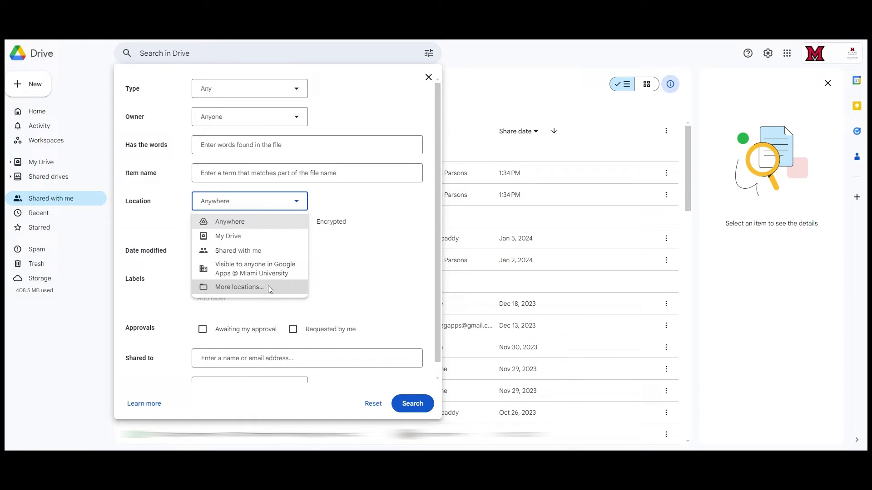
click(377, 238)
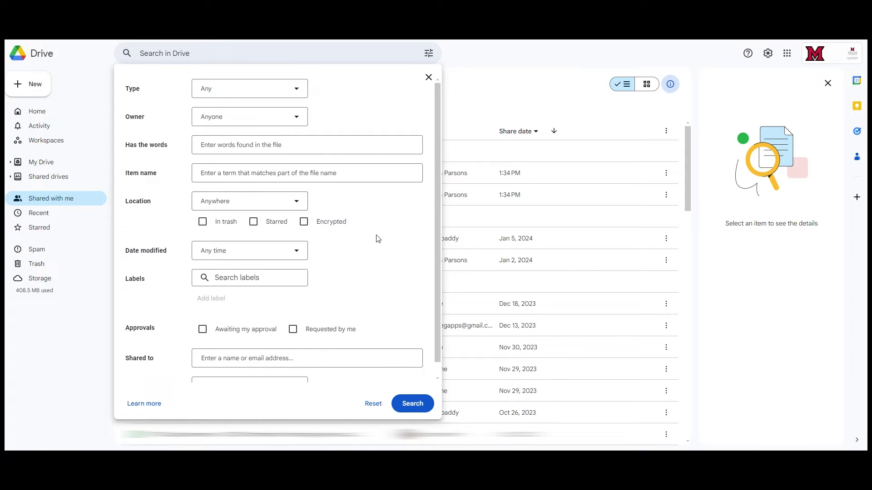
click(211, 148)
text("C)
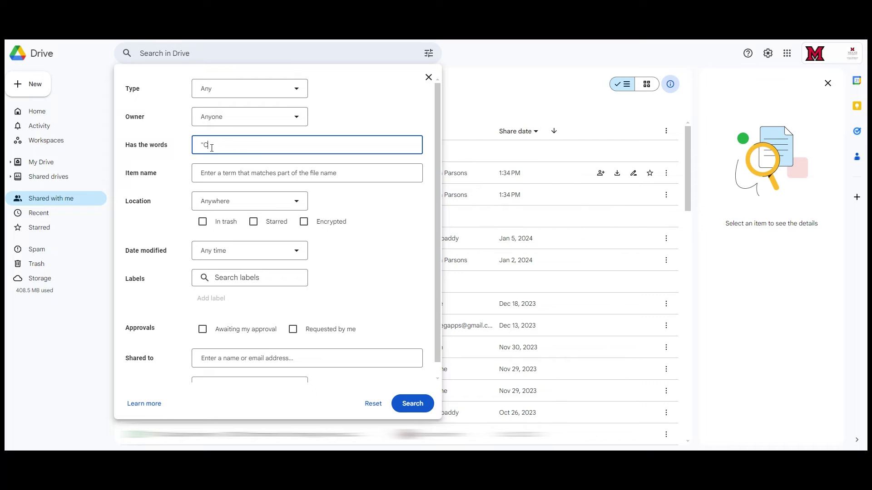
text(lass roster for English 111")
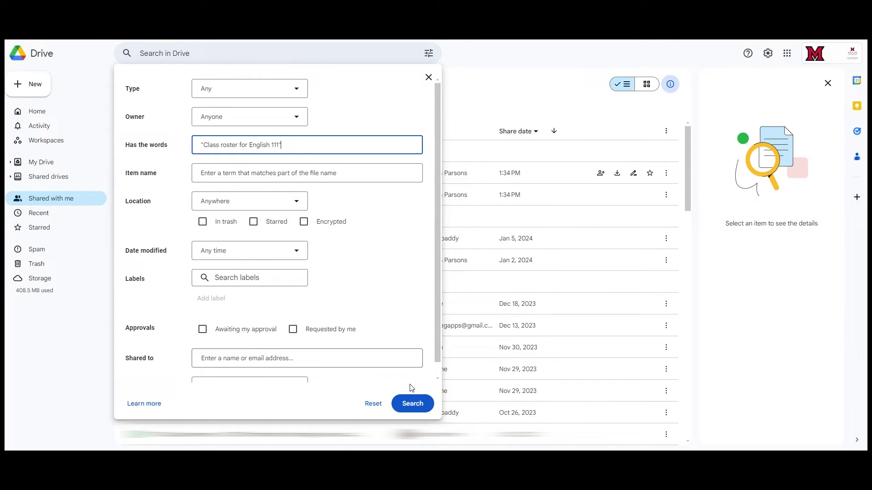
click(413, 403)
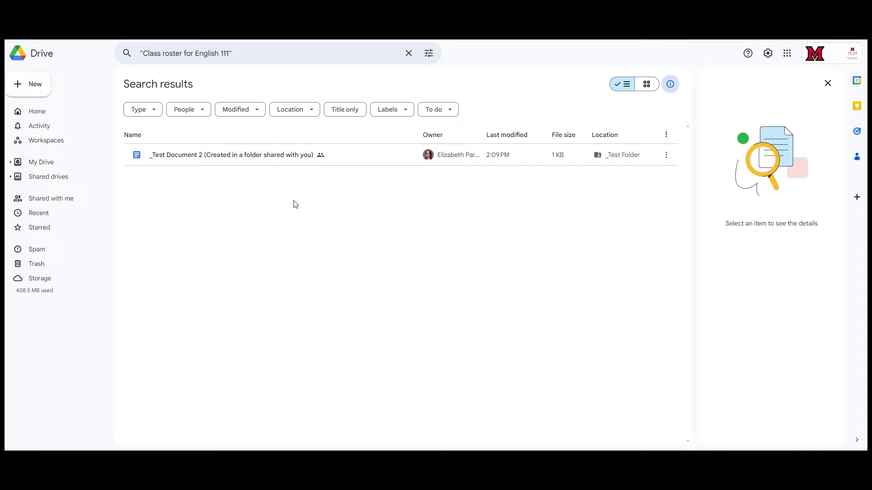
Open _Test Document 2, then search for items whose owner is a specific person
double_click(266, 162)
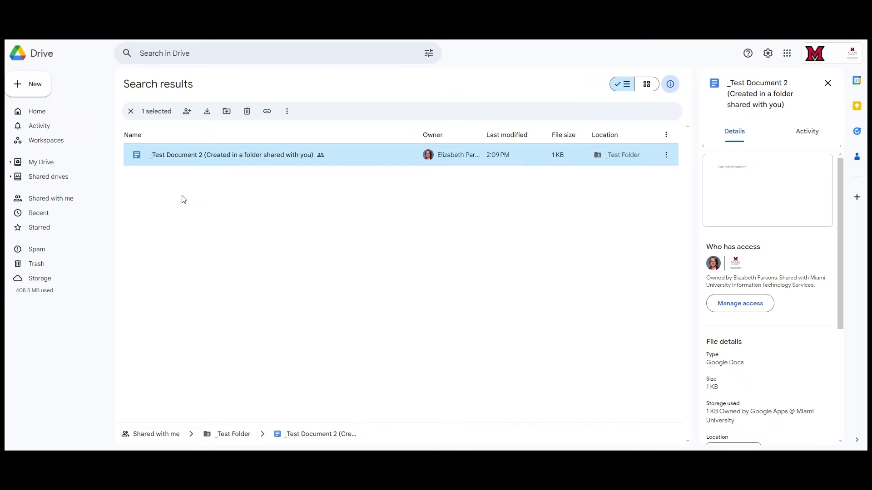
click(428, 54)
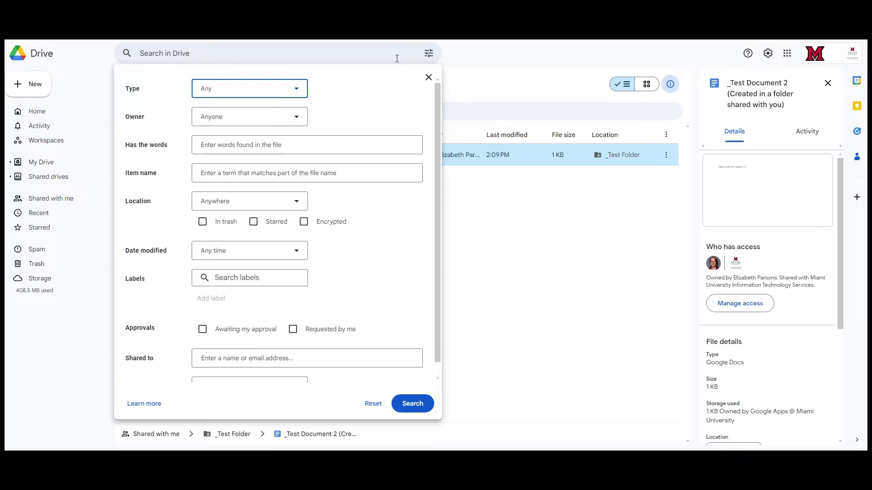
click(266, 121)
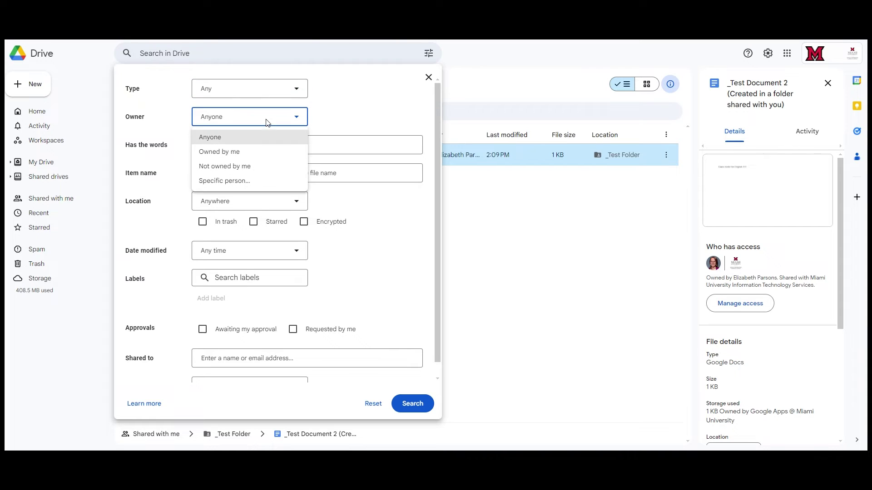
click(264, 179)
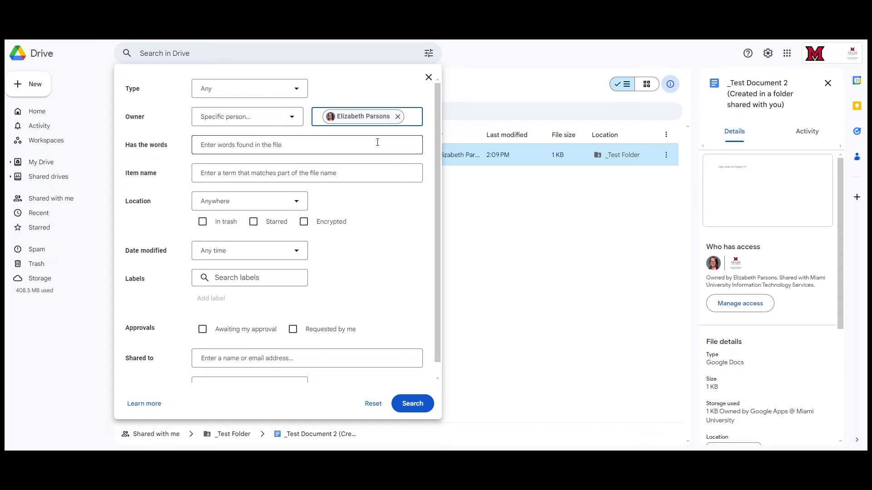
click(424, 403)
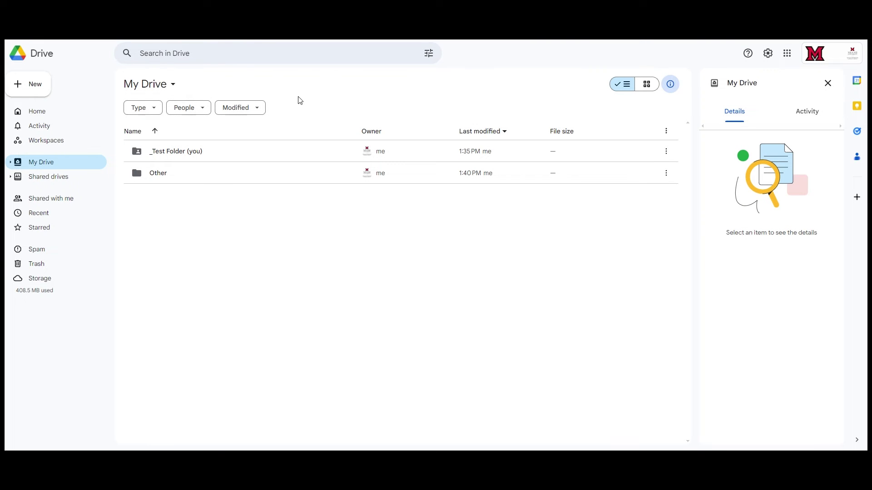
Search My Drive for items not owned by me, then clear it and reopen advanced search
click(428, 54)
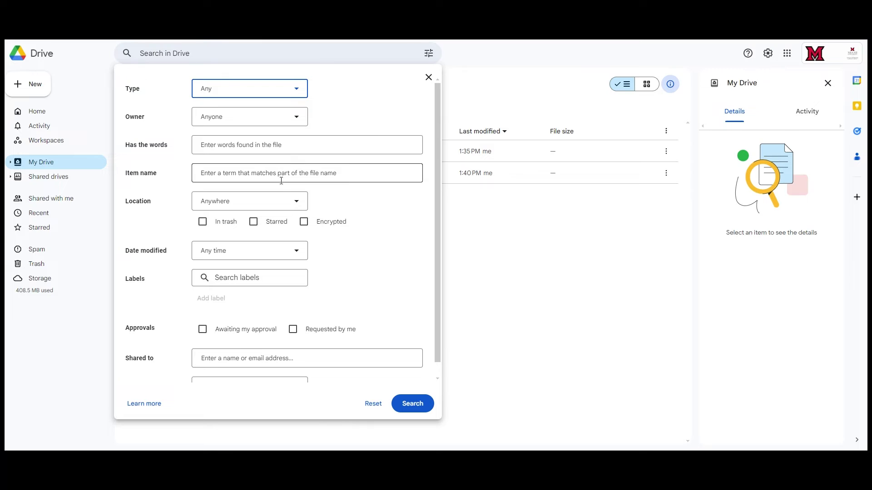
click(280, 119)
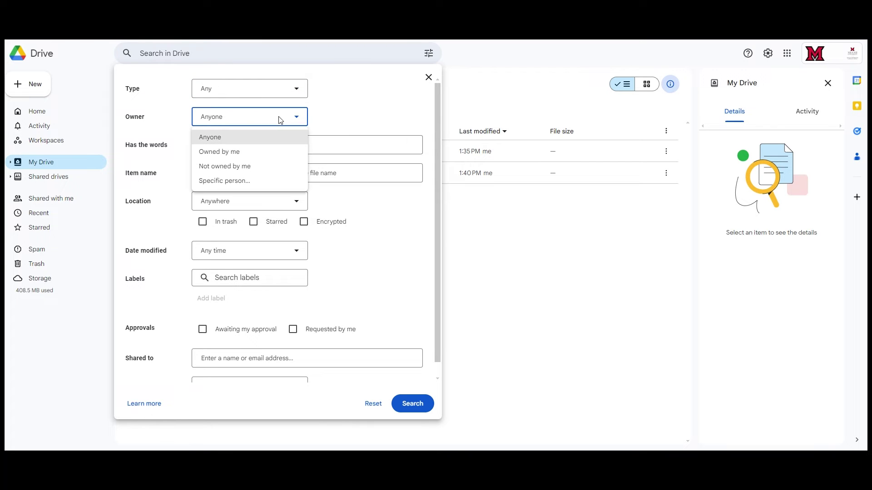
click(271, 167)
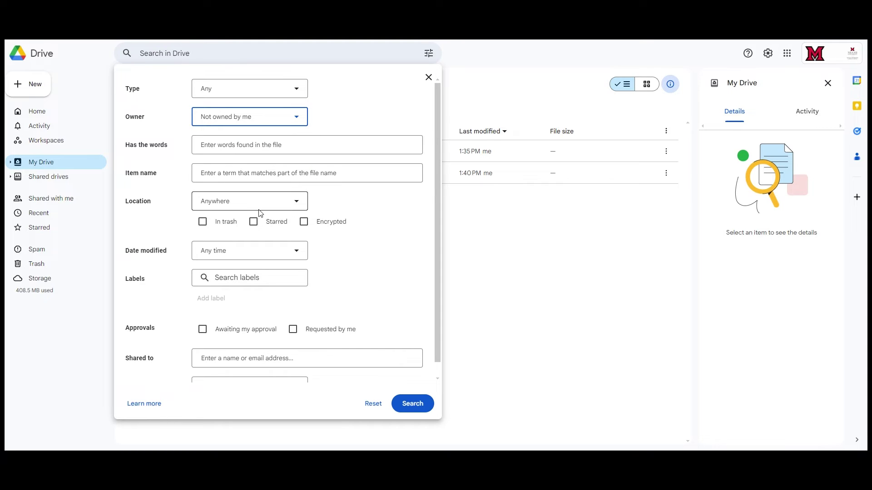
click(242, 210)
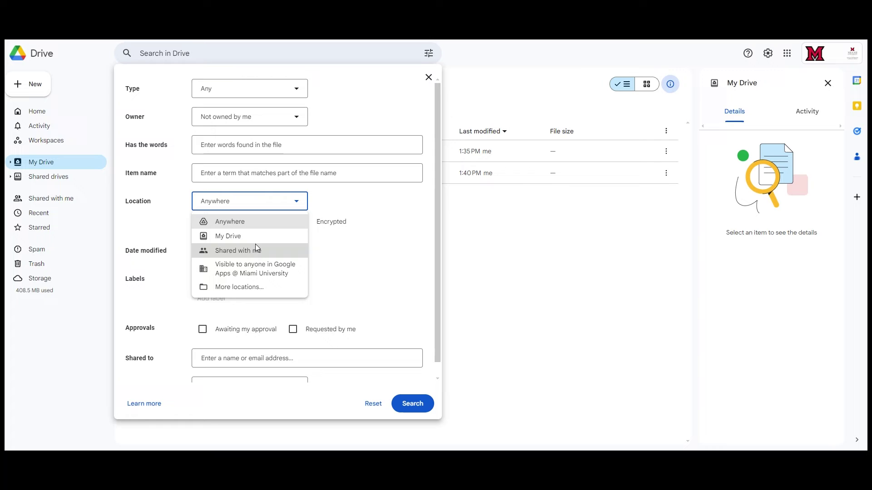
click(235, 238)
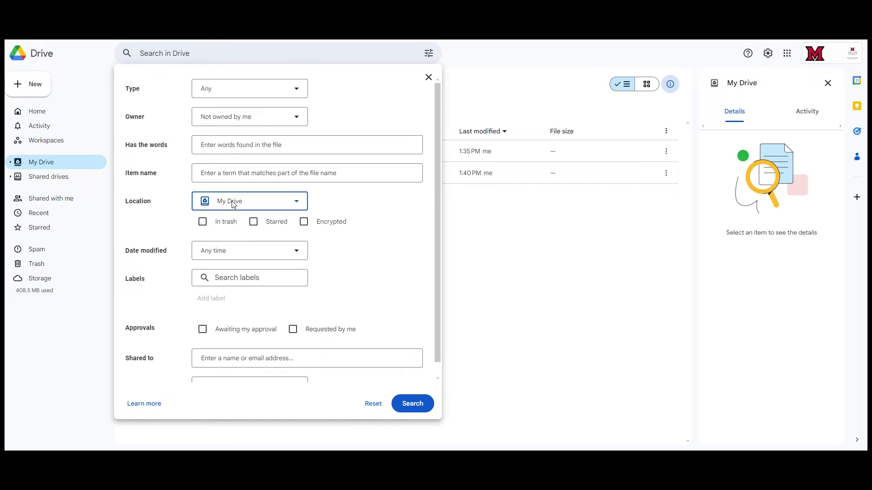
click(416, 408)
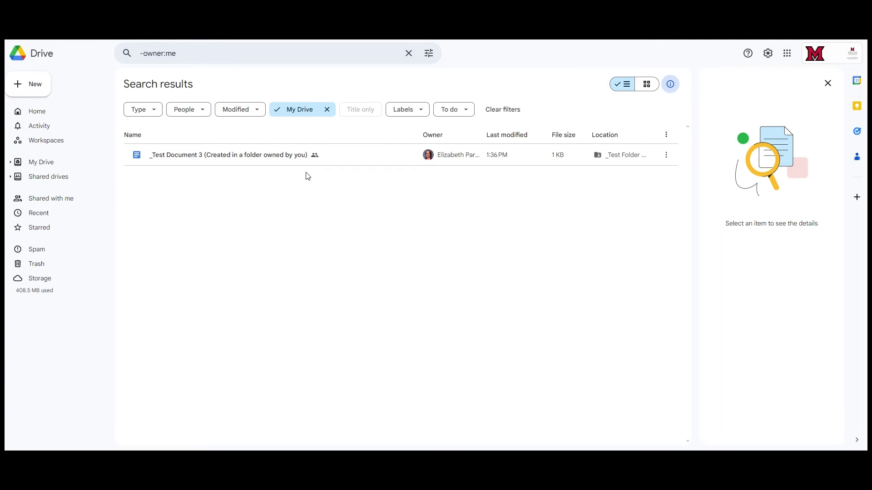
click(408, 53)
click(428, 54)
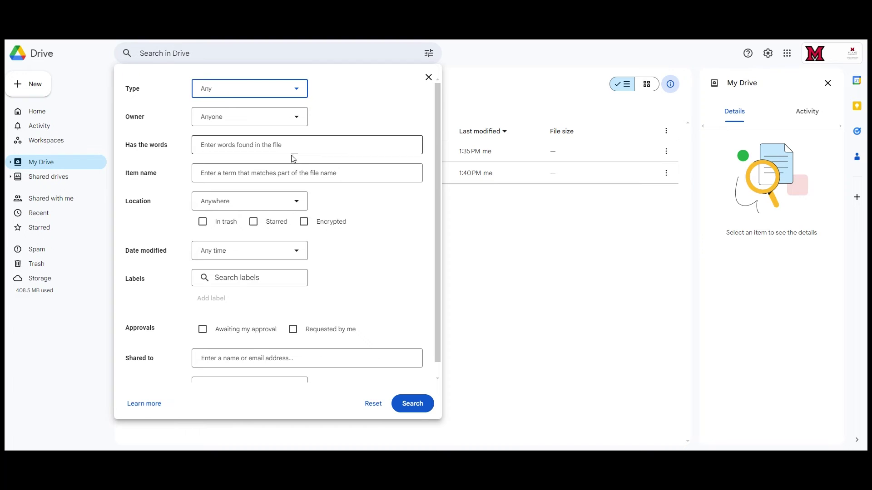
Set Owner to 'Not owned by me' and Location to My Drive in advanced search
click(280, 119)
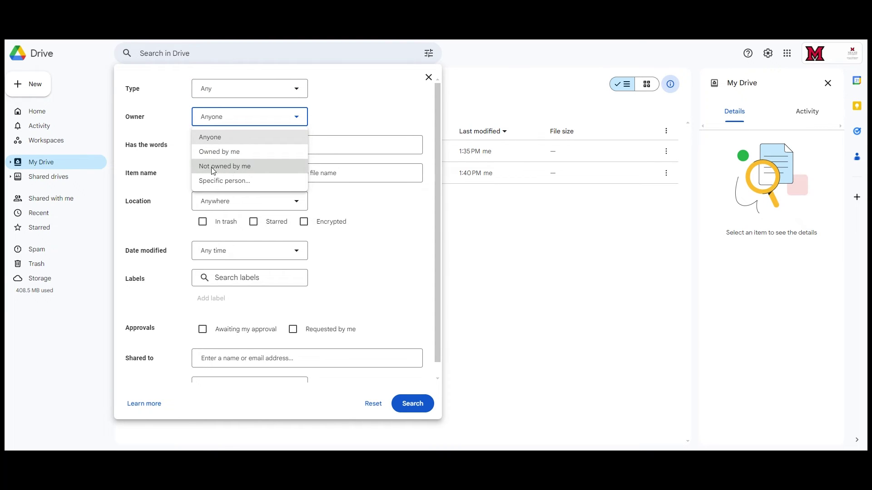
click(271, 166)
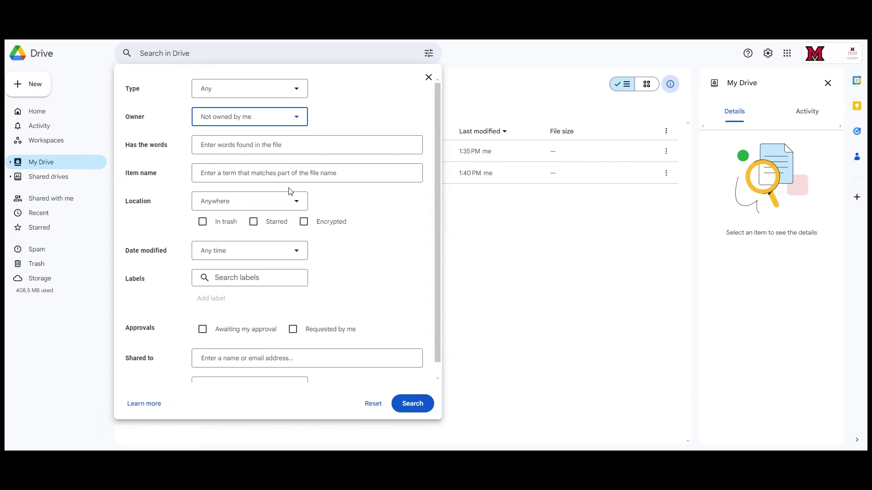
click(249, 207)
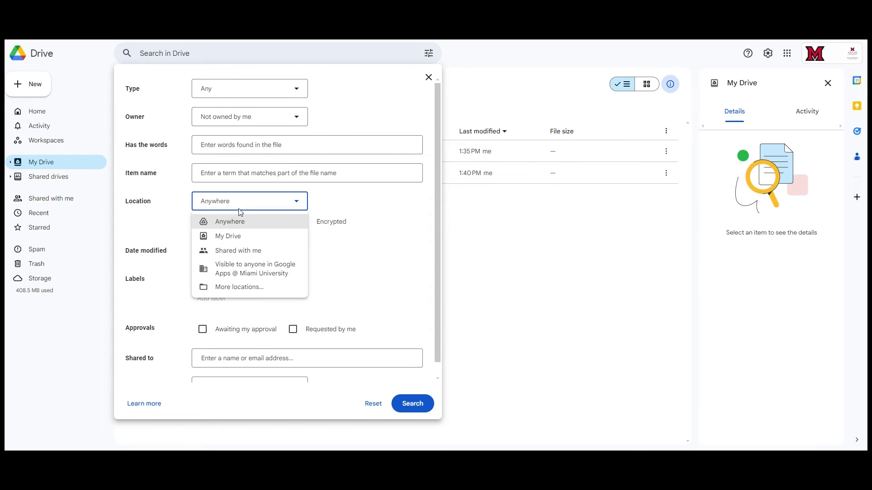
click(235, 239)
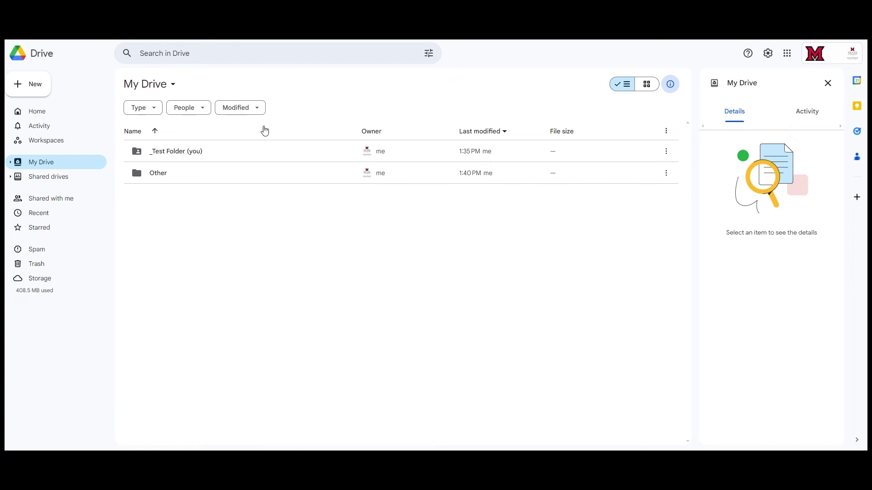
Search Drive for unorganized files using the query is:unorganized
click(212, 53)
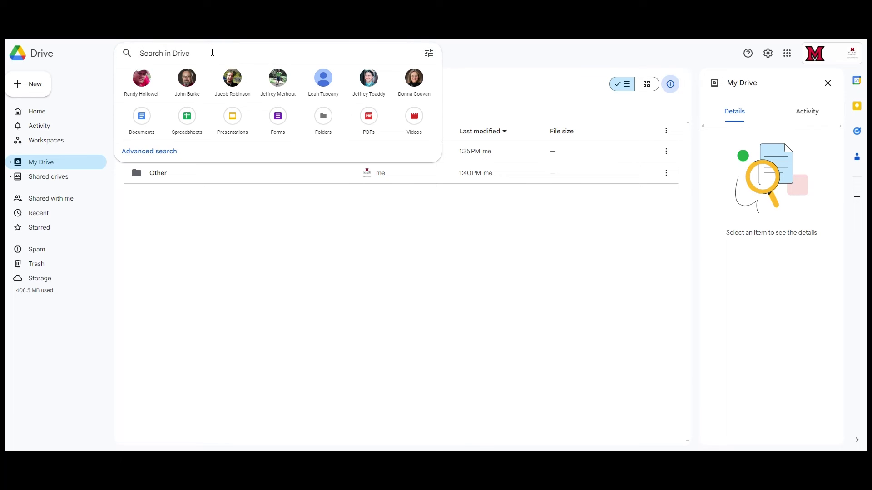
text(is:unorganiz)
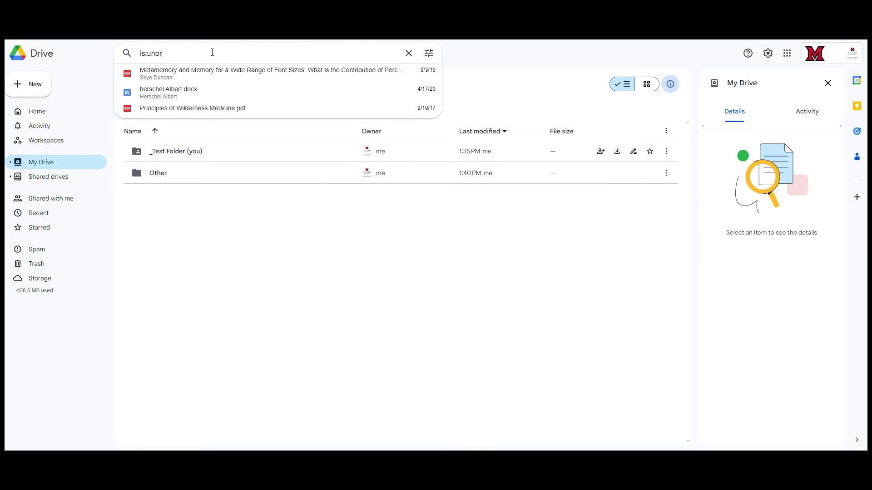
text(ed)
key(Return)
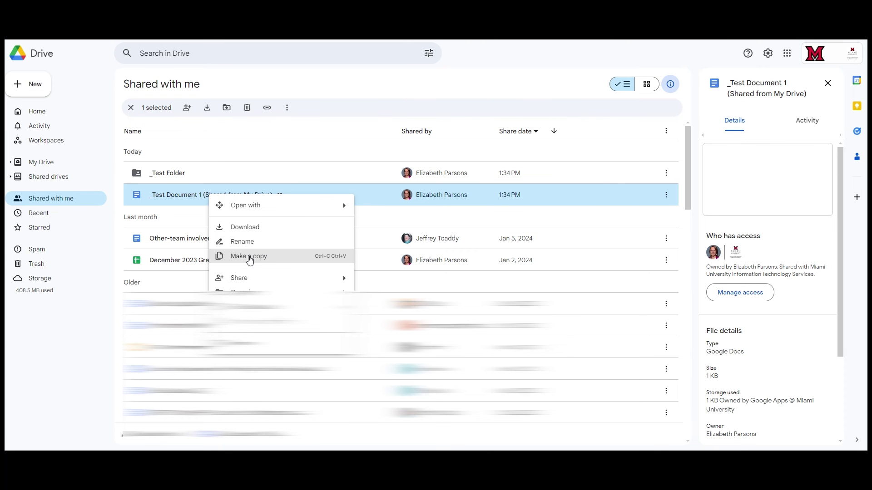
Make a copy of _Test Document 1 and start moving the copy from My Drive
click(249, 258)
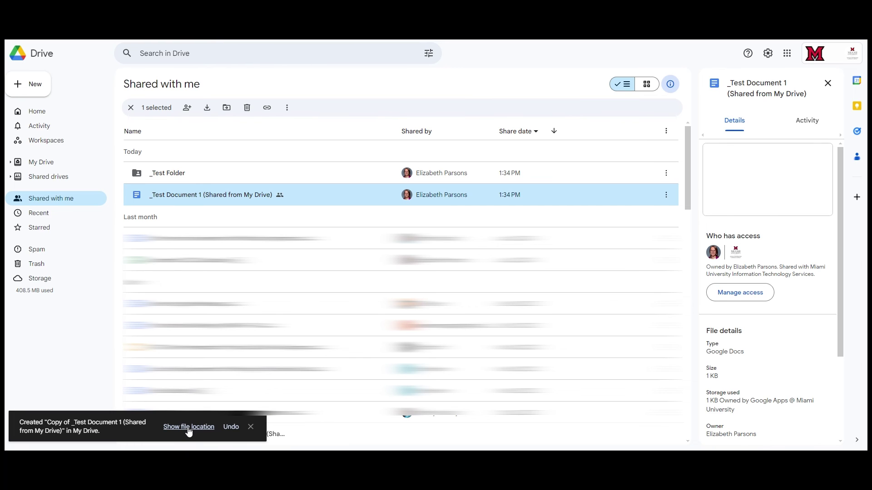
click(188, 431)
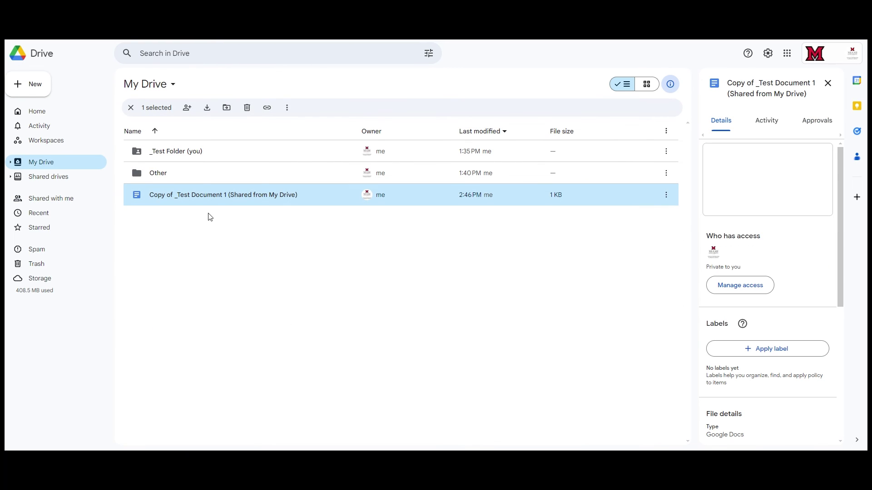
right_click(221, 196)
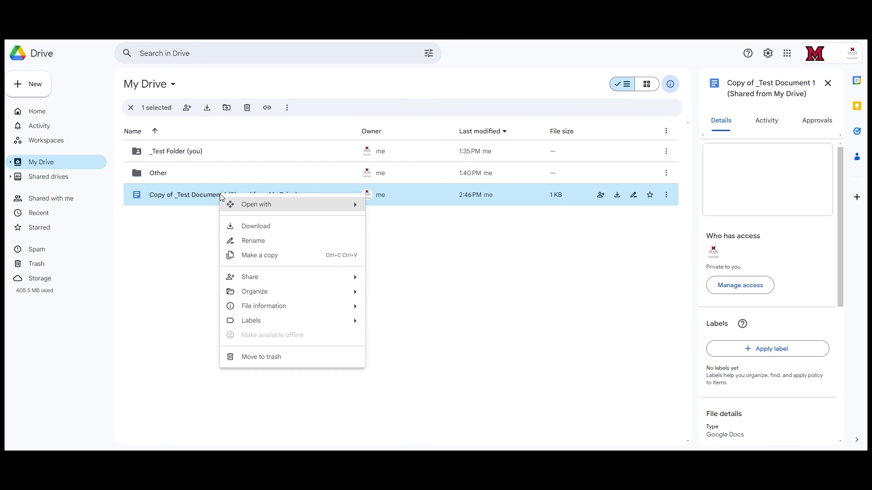
mouse_move(282, 291)
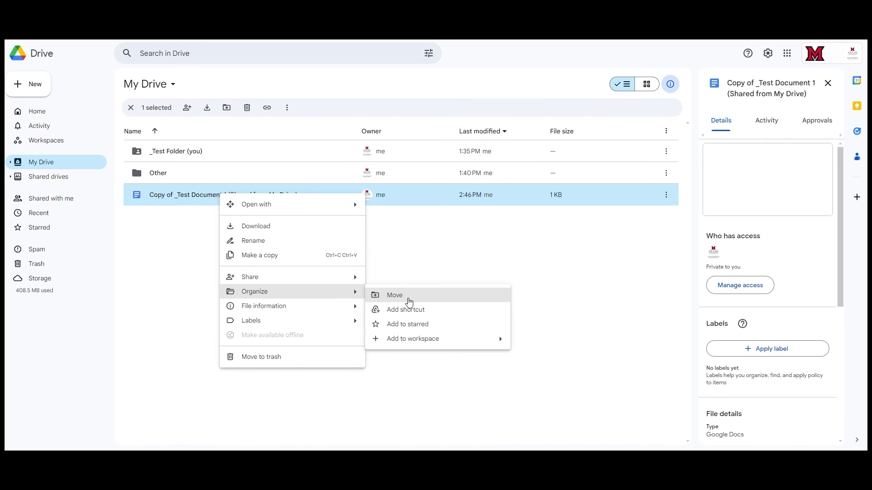
click(409, 302)
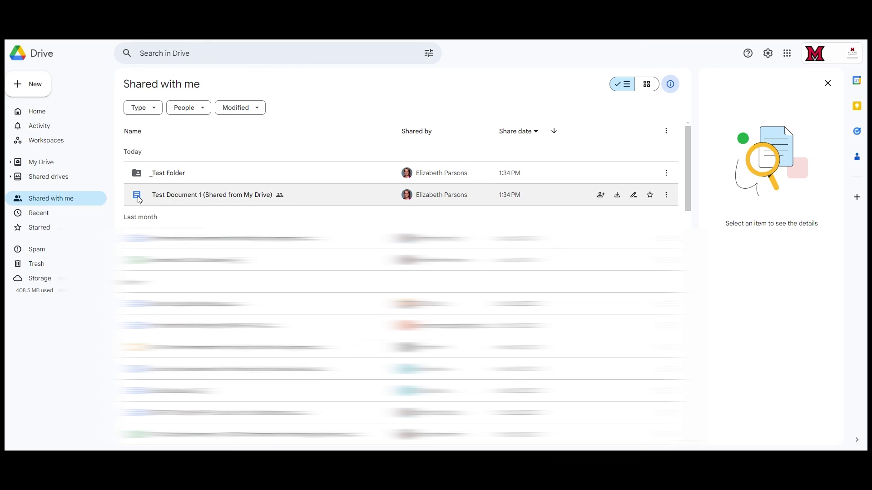
Download _Test Document 1 to the computer as a Word .docx file
right_click(197, 198)
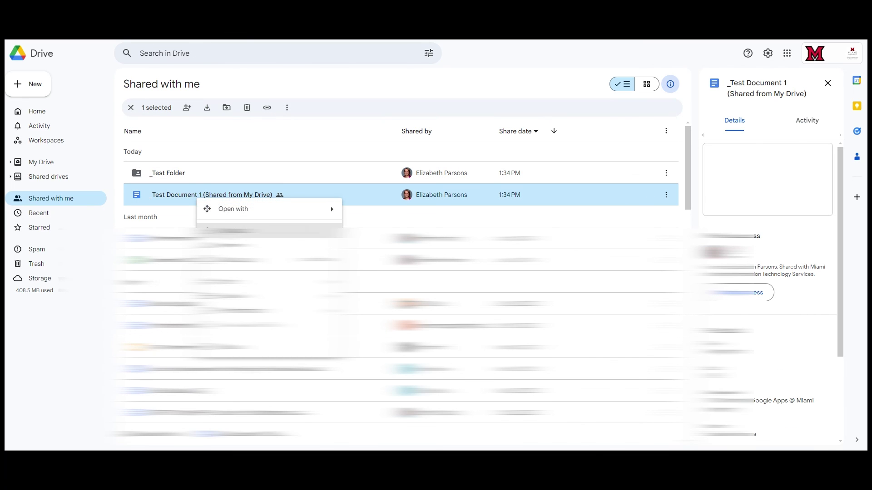
click(227, 230)
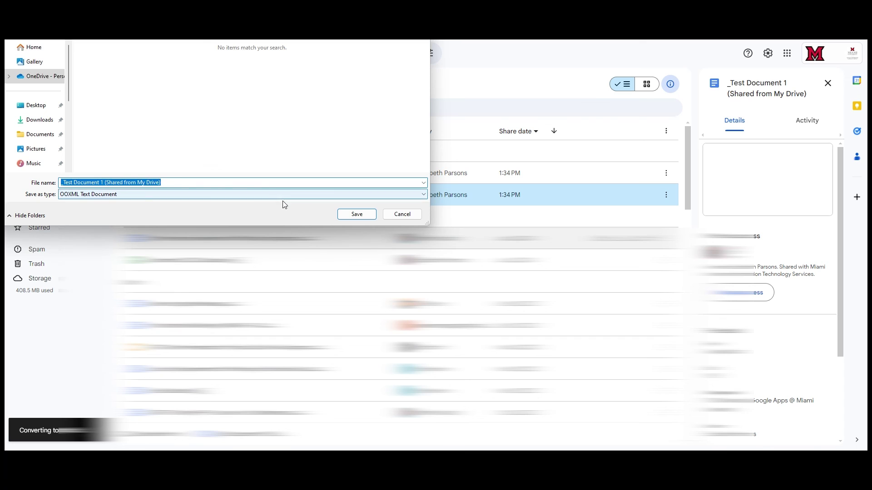
click(355, 217)
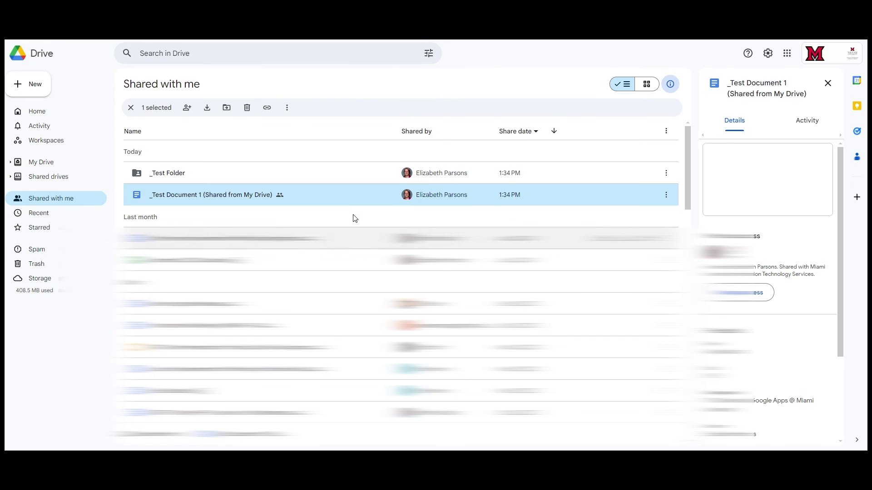